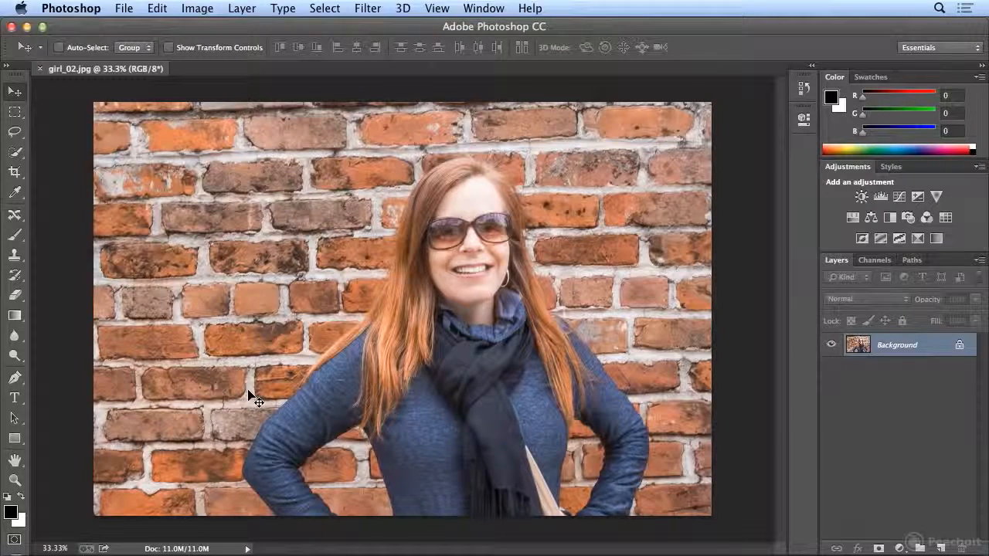
Draw a loose selection around the woman with the Content-Aware Move tool, following her outline down to the photo's lower edge
click(19, 217)
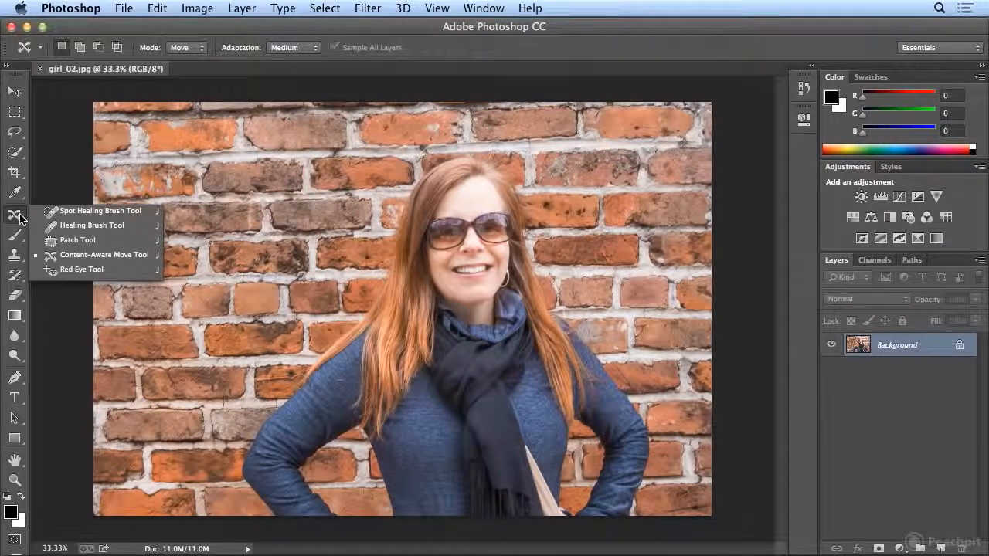
click(103, 261)
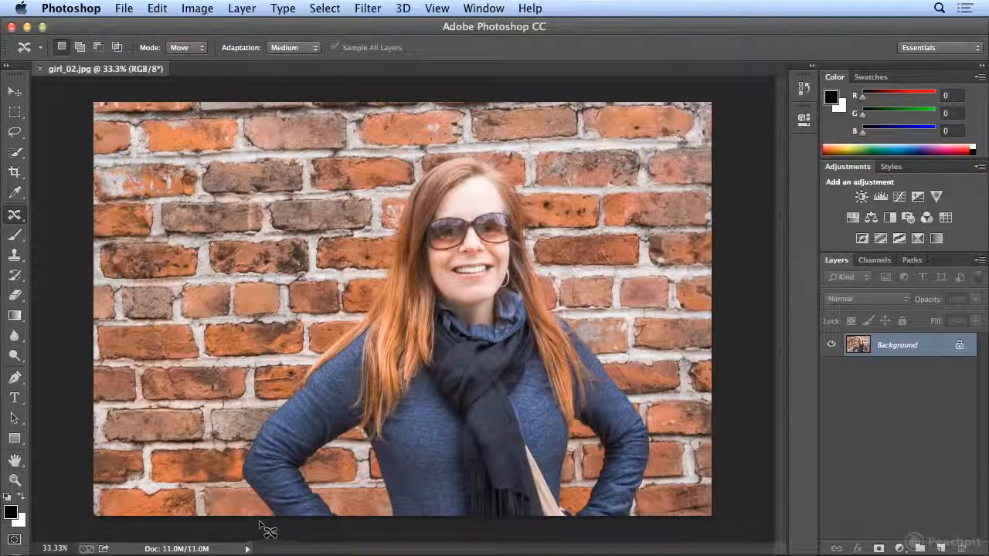
mouse_move(234, 487)
mouse_down()
mouse_move(254, 414)
mouse_move(386, 263)
mouse_move(400, 164)
mouse_move(488, 145)
mouse_move(518, 166)
mouse_move(551, 269)
mouse_move(638, 377)
mouse_move(662, 429)
mouse_move(656, 530)
mouse_up()
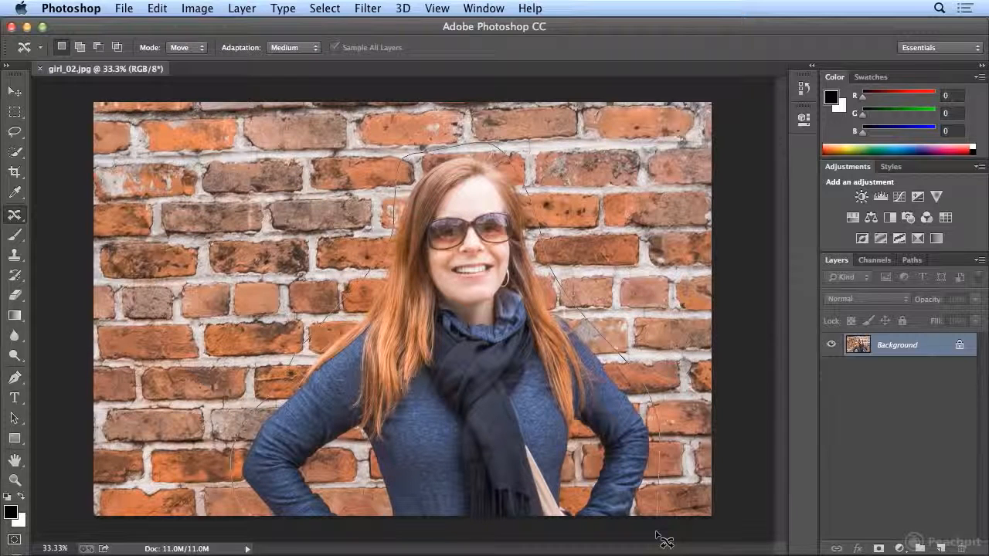
mouse_move(664, 541)
mouse_down()
mouse_move(586, 545)
mouse_move(274, 533)
mouse_up()
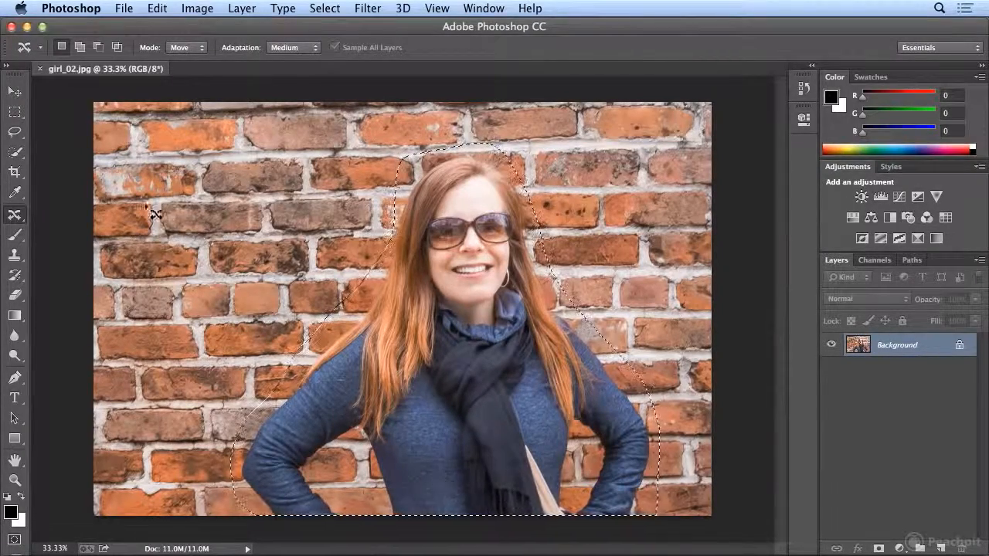
Shift the selected woman toward the photo's right edge with the Move tool and undo that move
key(v)
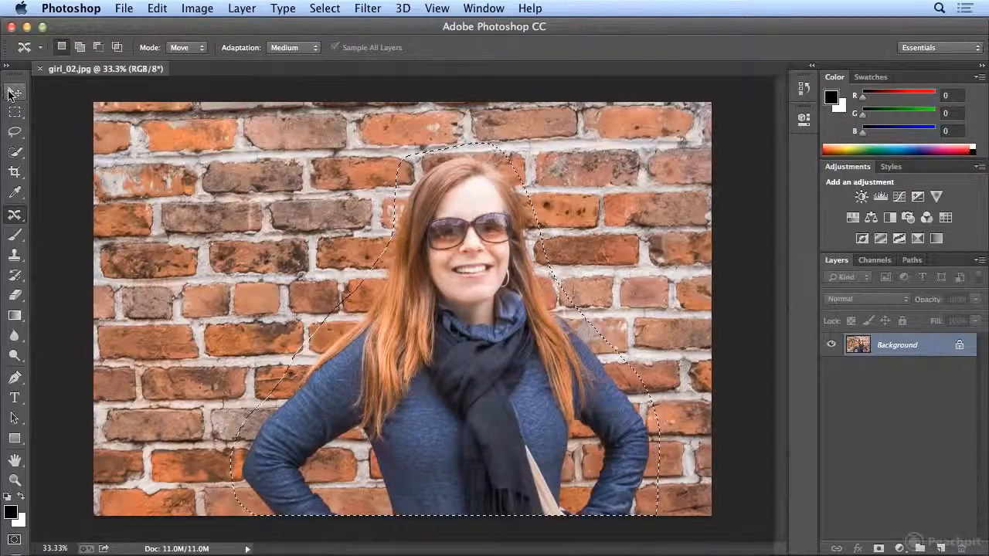
drag(341, 341, 461, 345)
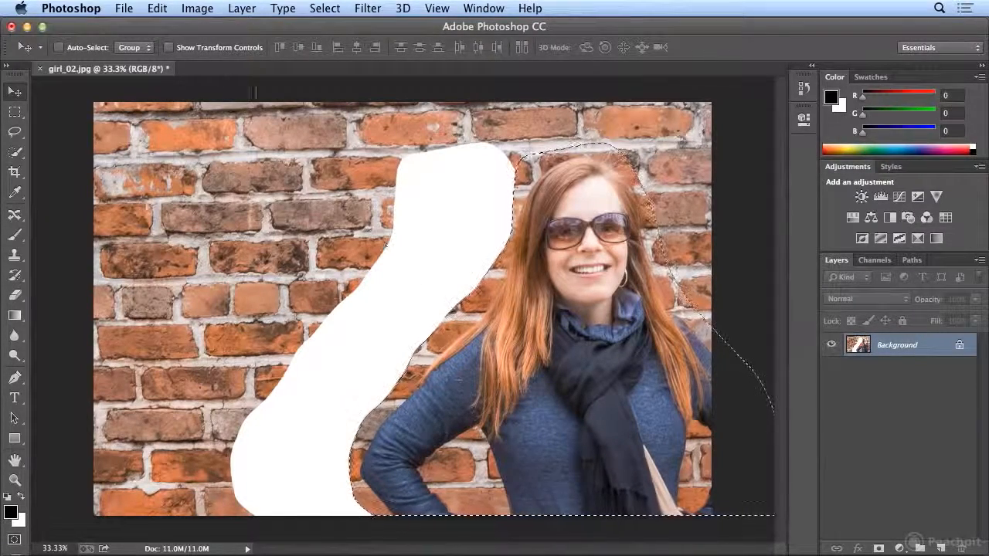
click(156, 7)
click(178, 27)
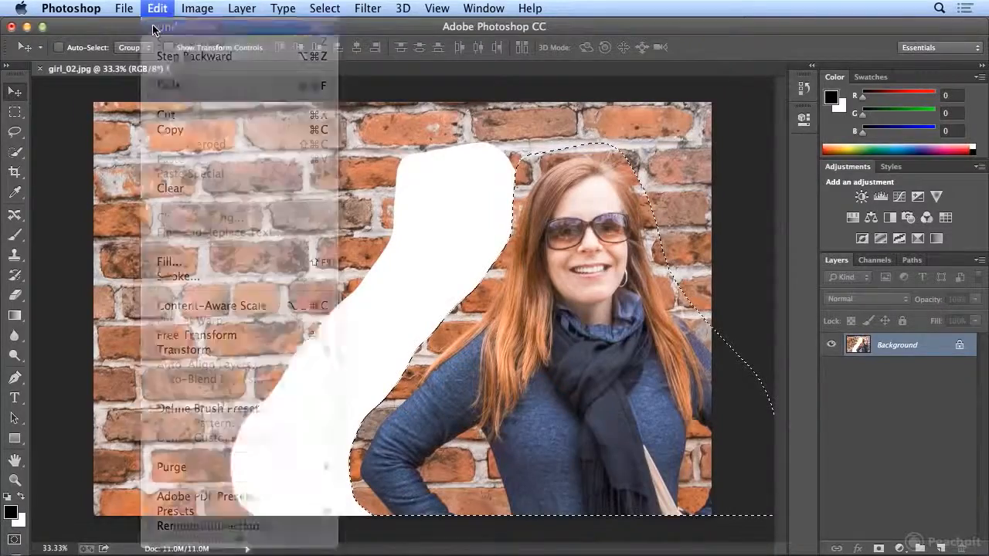
Move the selected woman about 2.14 in to the right with the Content-Aware Move tool at Medium adaptation and deselect her
click(13, 214)
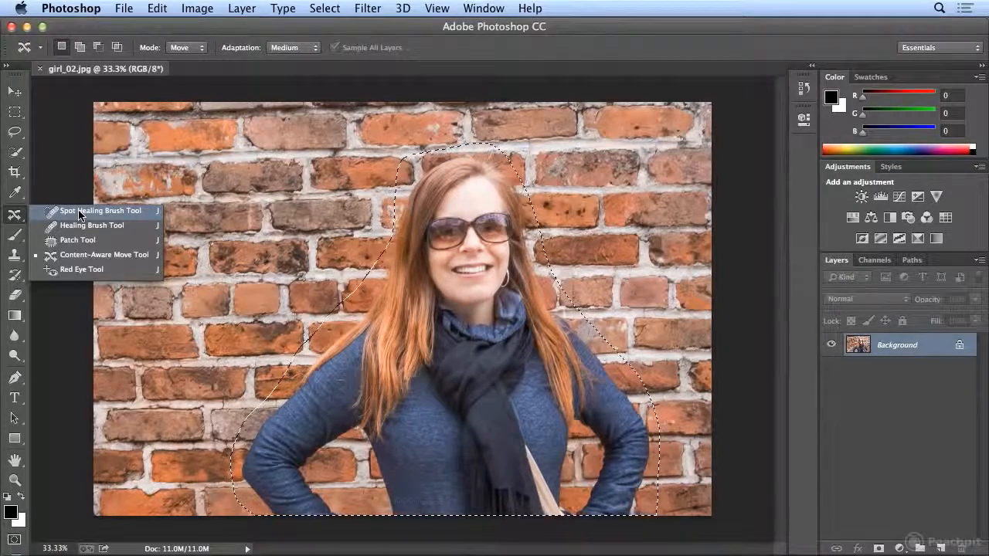
click(83, 258)
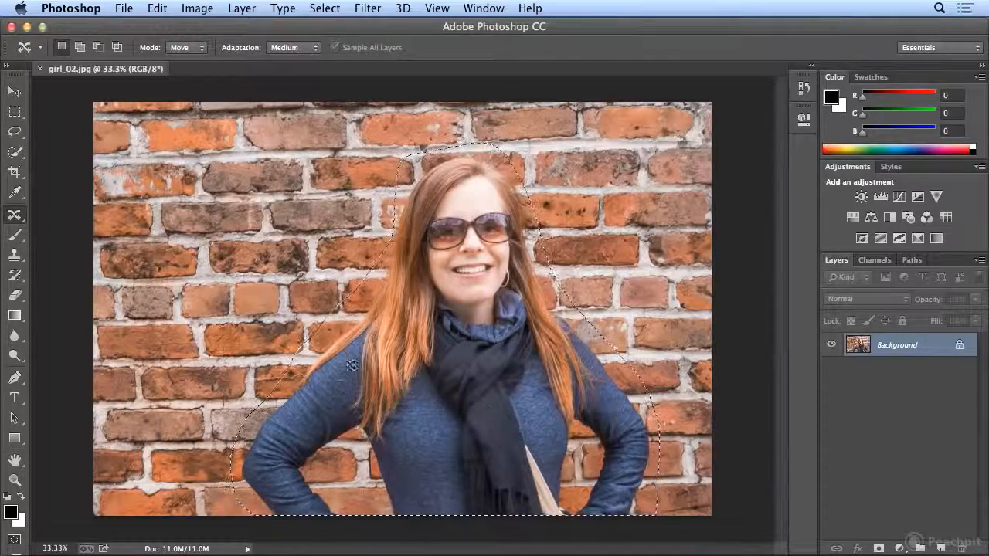
drag(353, 328, 415, 202)
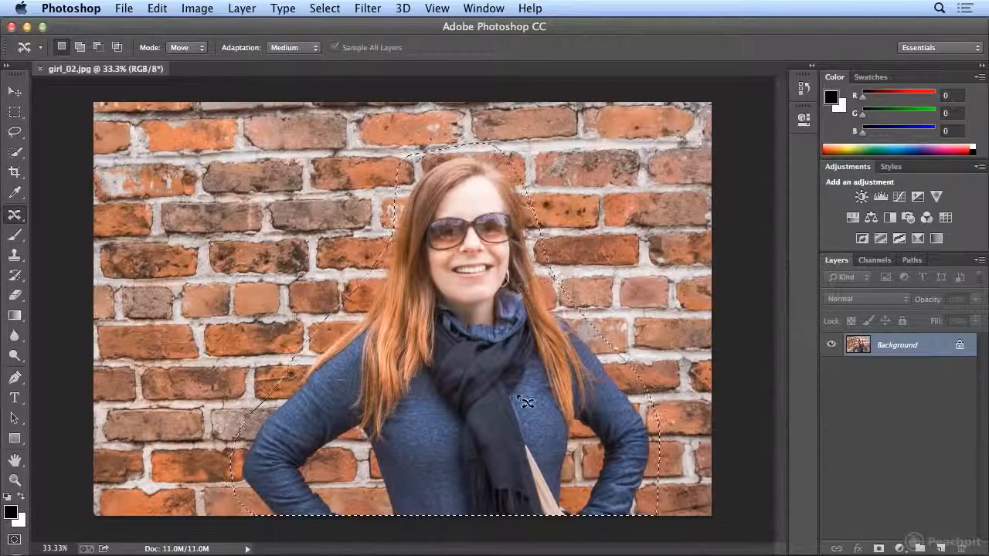
drag(486, 414, 612, 410)
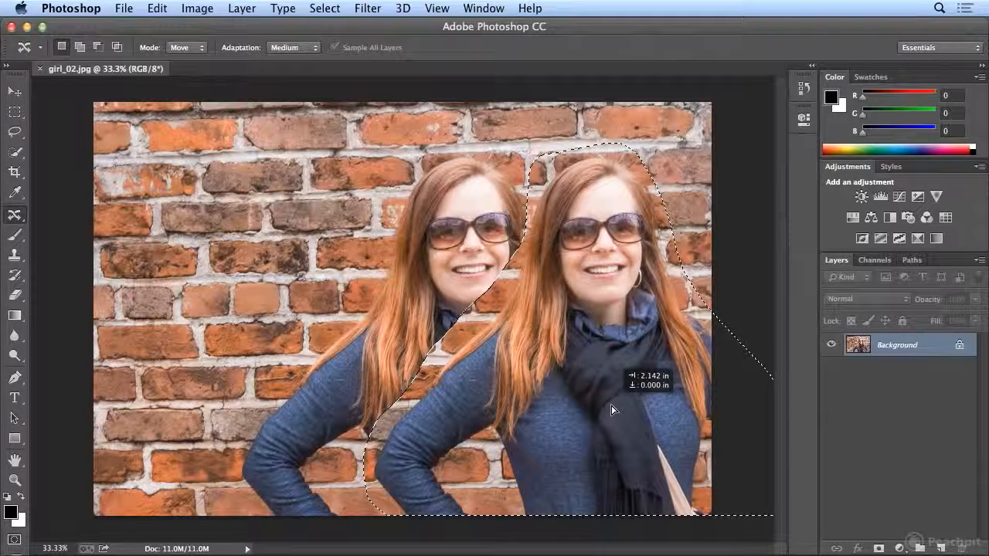
drag(612, 410, 612, 410)
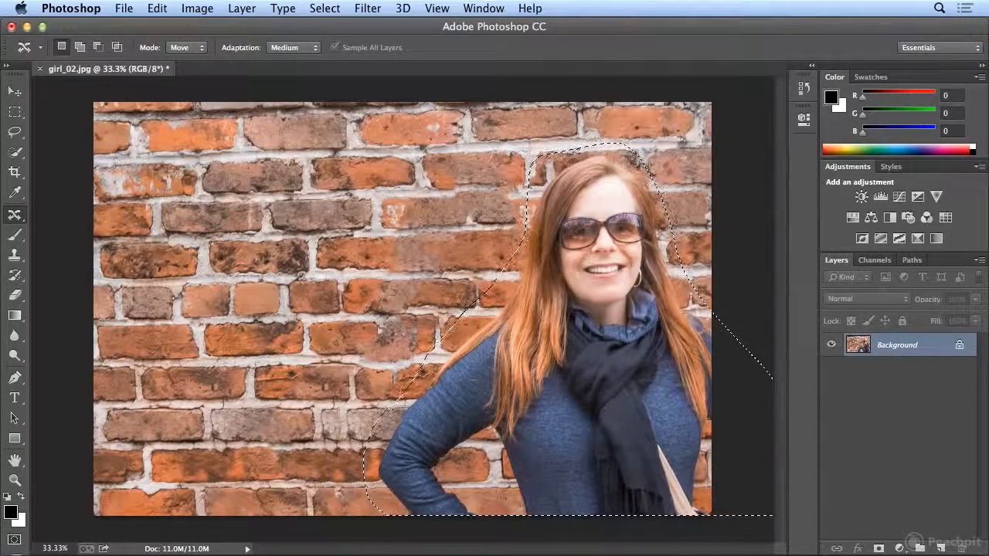
click(325, 8)
click(332, 40)
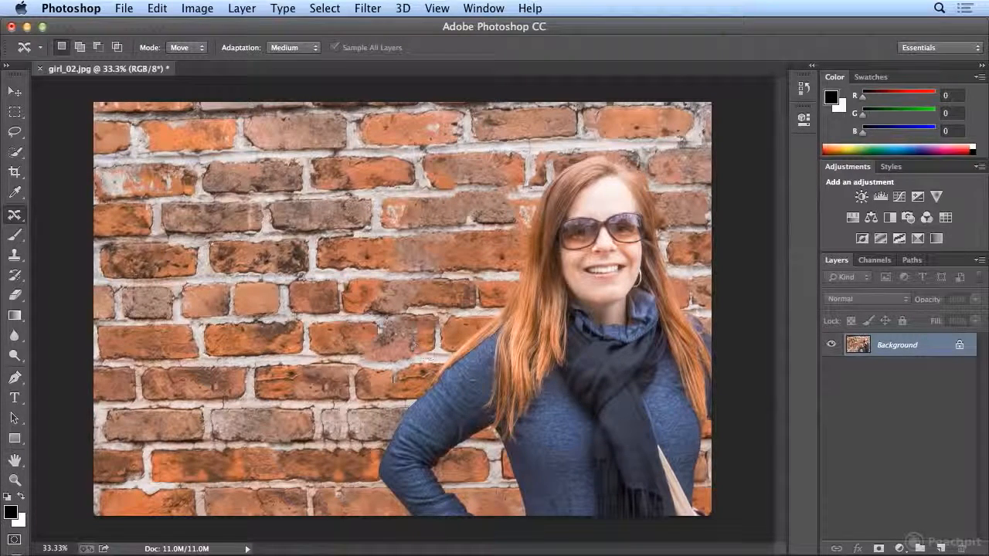
Step back through the deselection and the content-aware move to restore the original photo with the woman selected
click(157, 8)
click(184, 56)
click(157, 7)
click(174, 57)
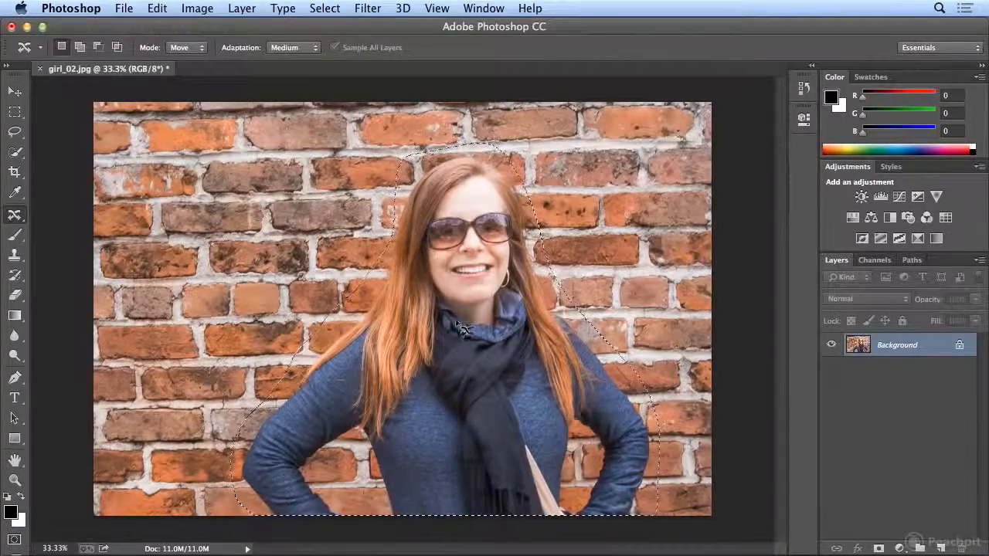
Content-aware move the woman to the photo's left side at Medium adaptation and undo the move
drag(517, 330, 256, 334)
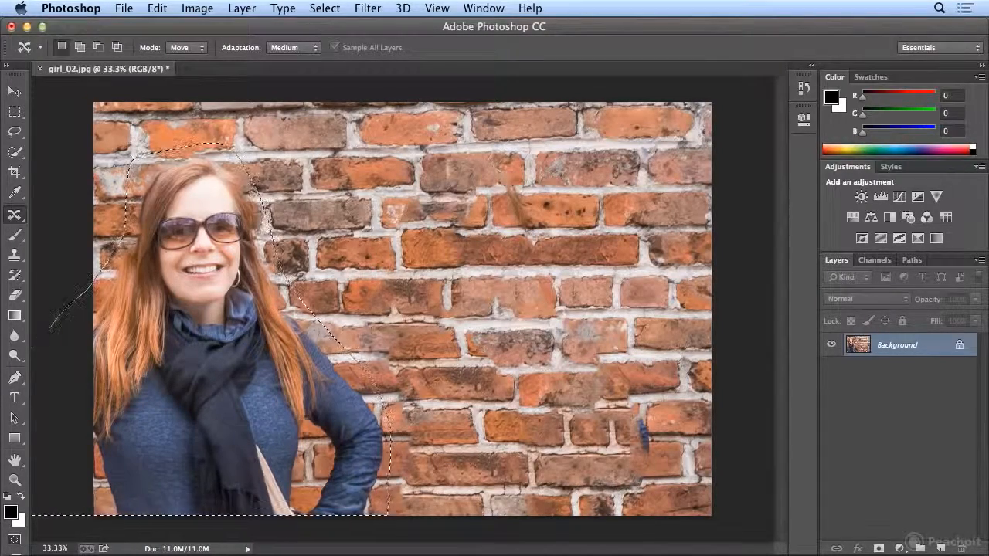
click(157, 8)
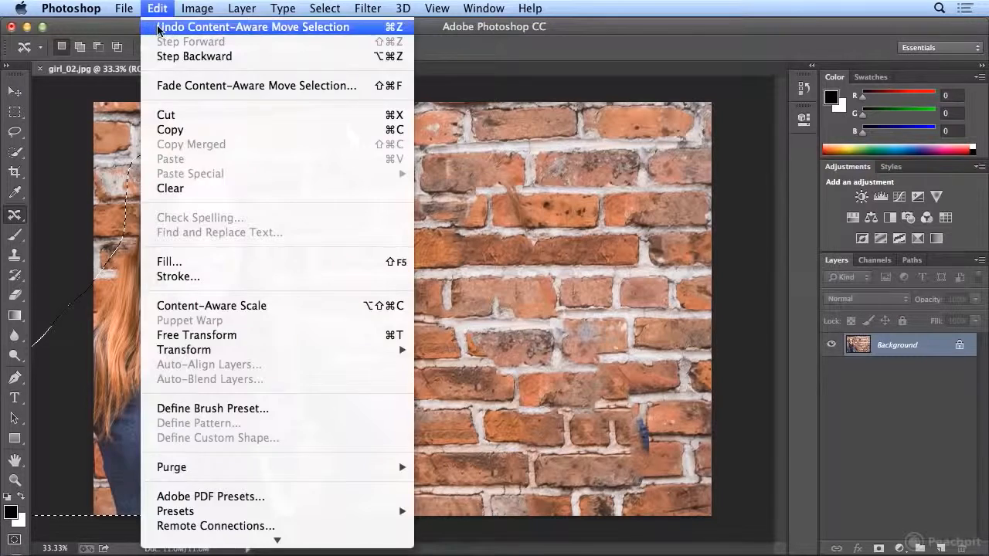
click(159, 27)
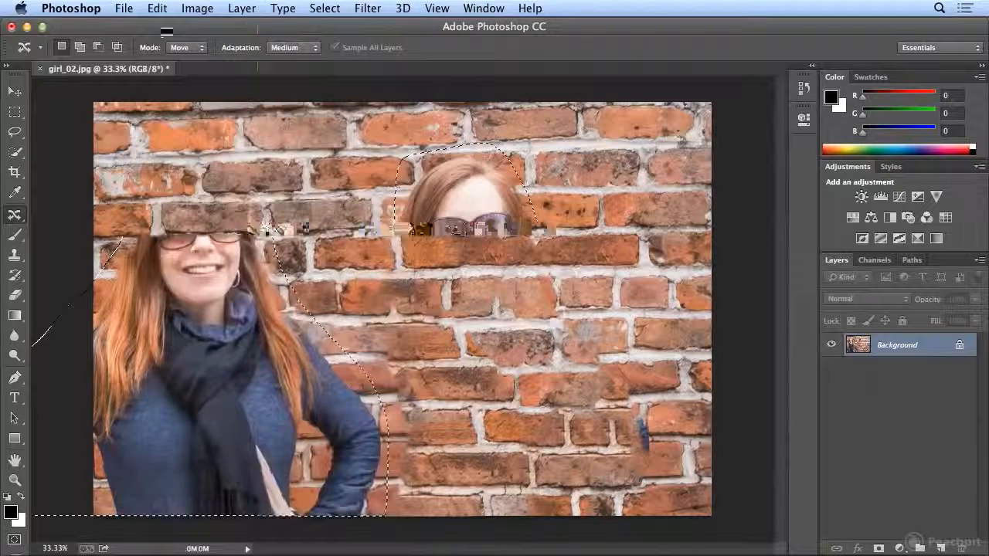
Try the content-aware move to the photo's left side with Adaptation set to Very Strict, and undo it
click(294, 47)
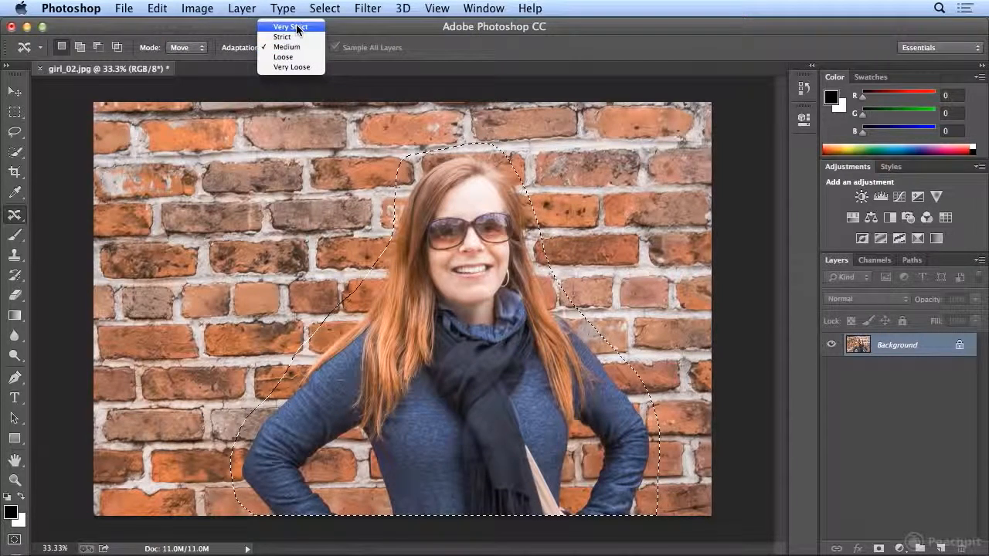
click(296, 29)
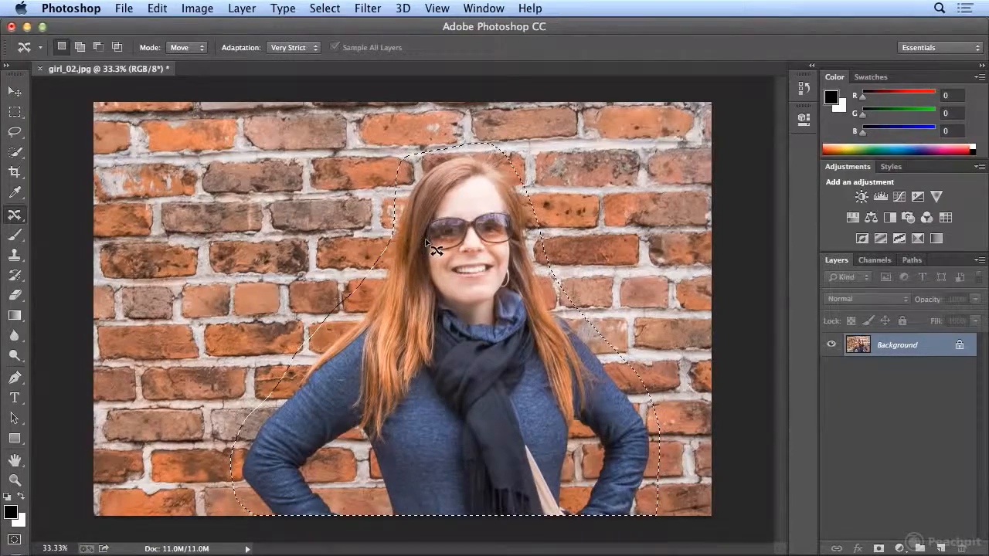
drag(483, 269, 223, 279)
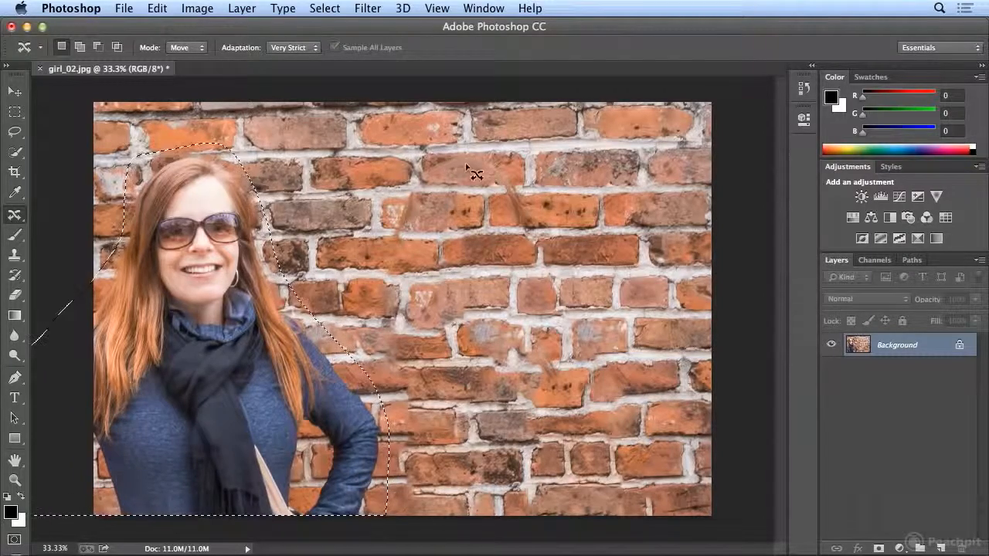
click(157, 8)
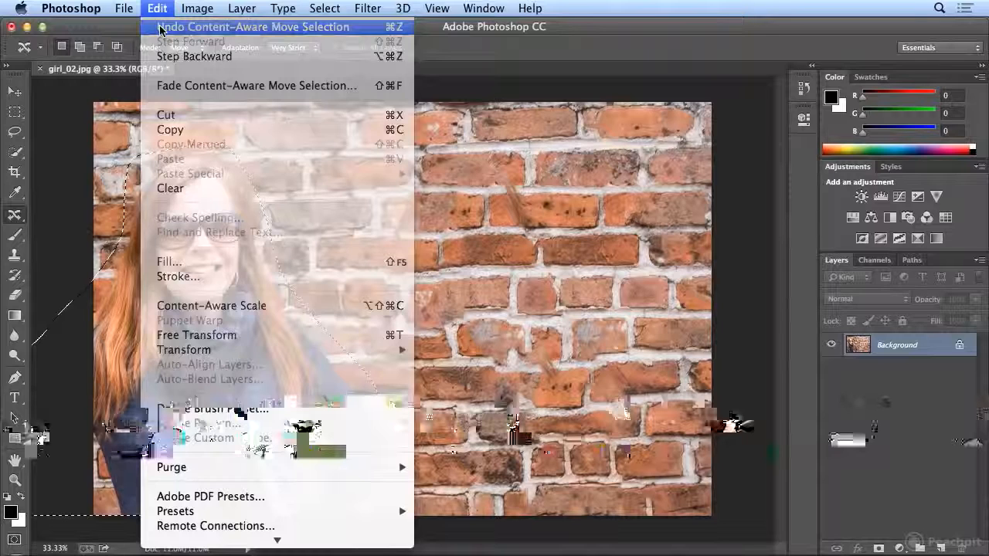
click(161, 28)
Try the content-aware move to the photo's left side with Adaptation set to Very Loose, and undo it
drag(290, 272, 214, 265)
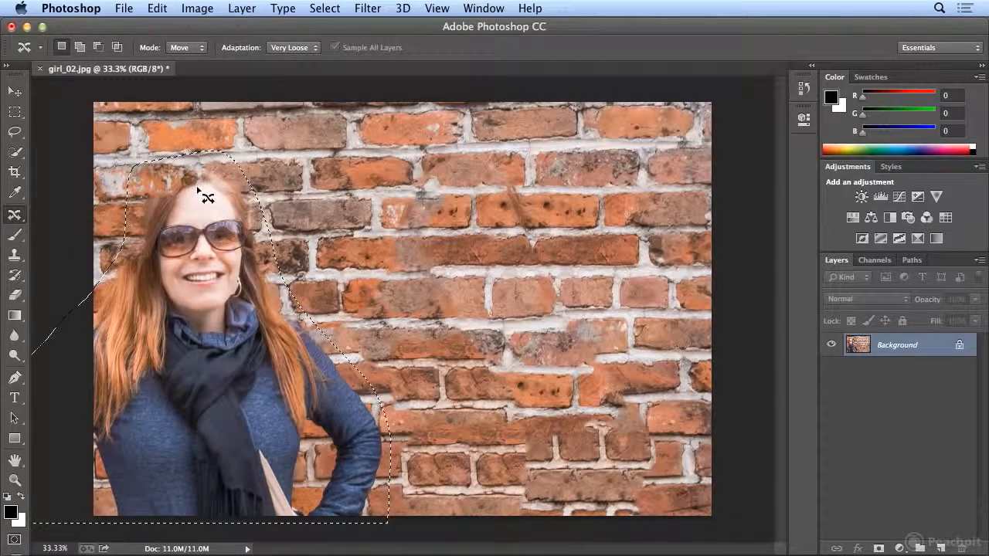
click(166, 9)
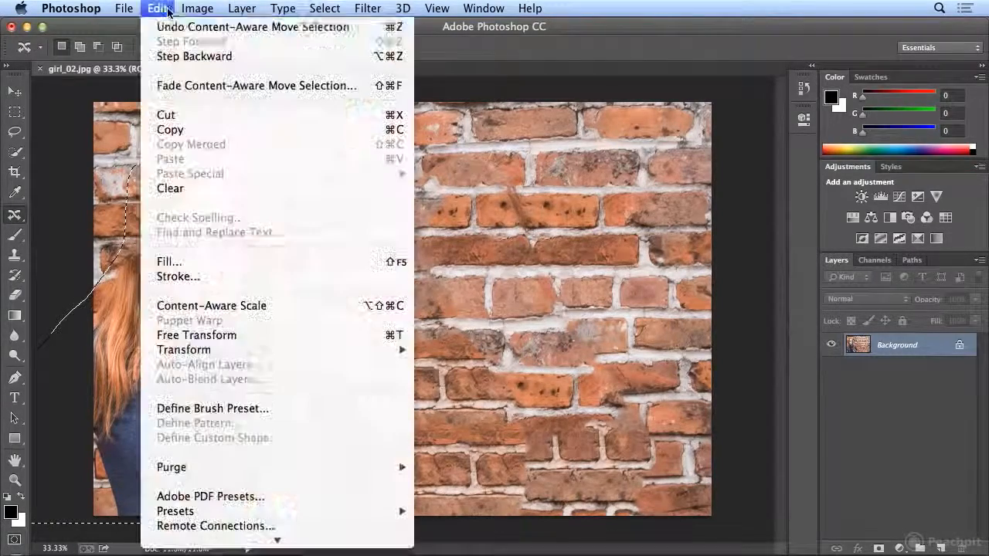
click(168, 27)
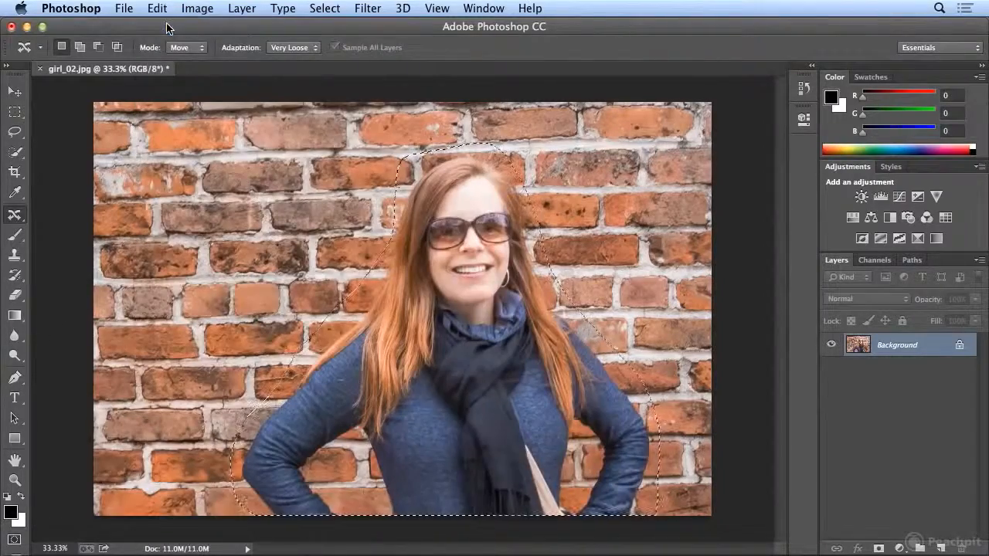
Set Adaptation to Strict and content-aware move the selected woman to the left side of the photo
click(294, 47)
click(323, 24)
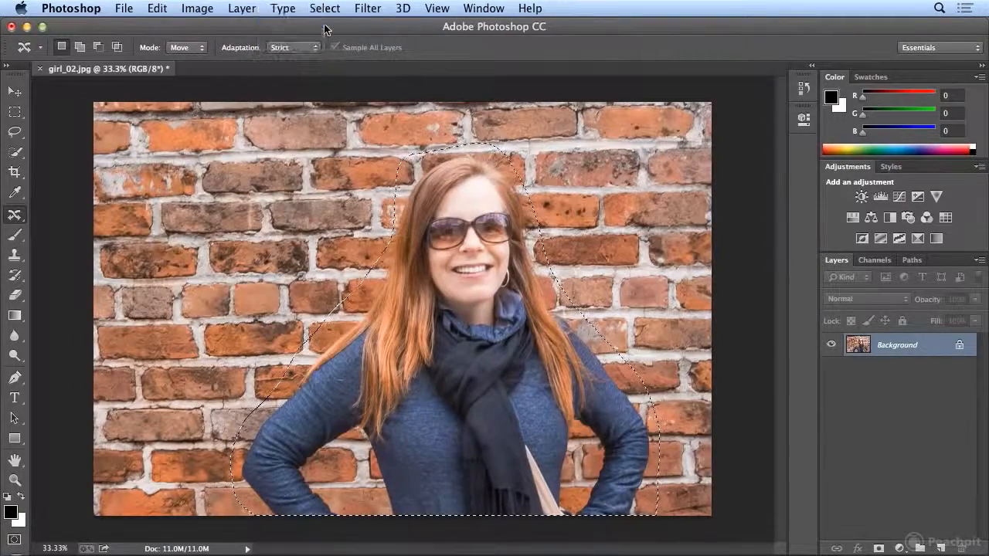
drag(527, 340, 262, 335)
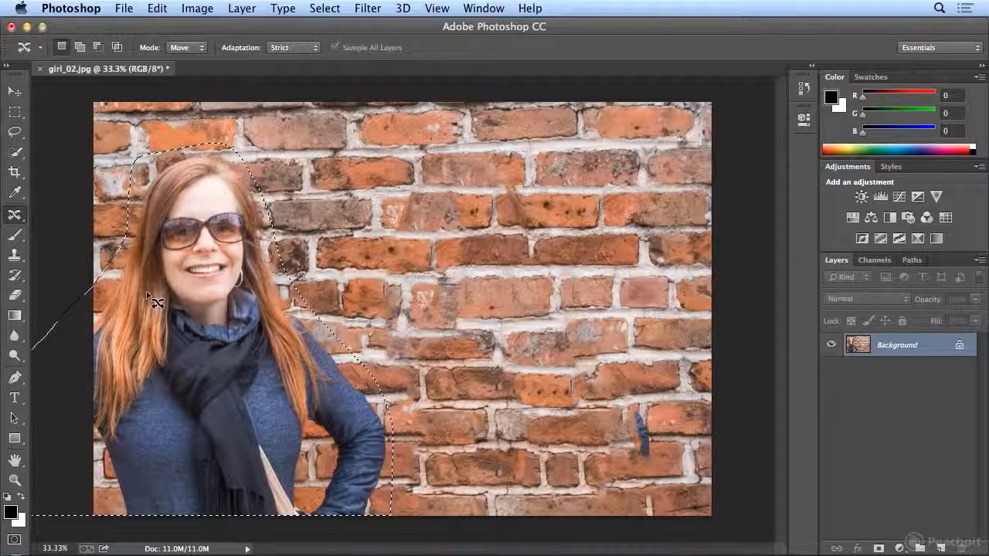
Switch to the Spot Healing Brush tool and clear the selection around the woman
click(13, 215)
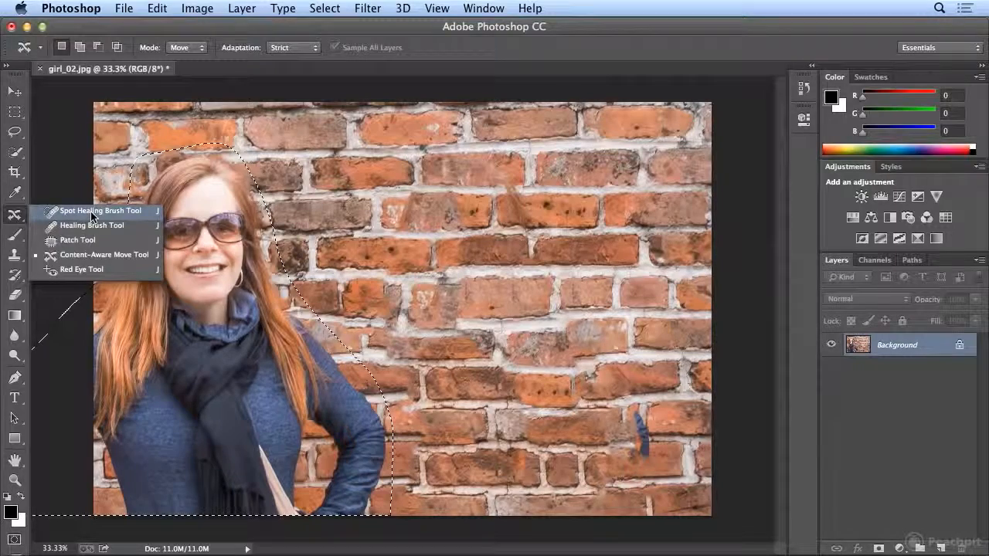
click(91, 213)
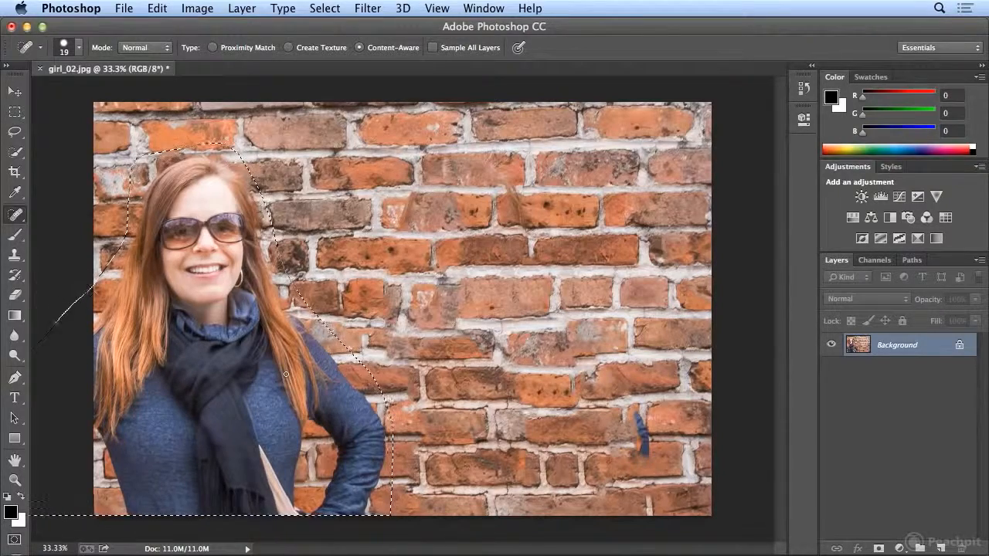
click(325, 8)
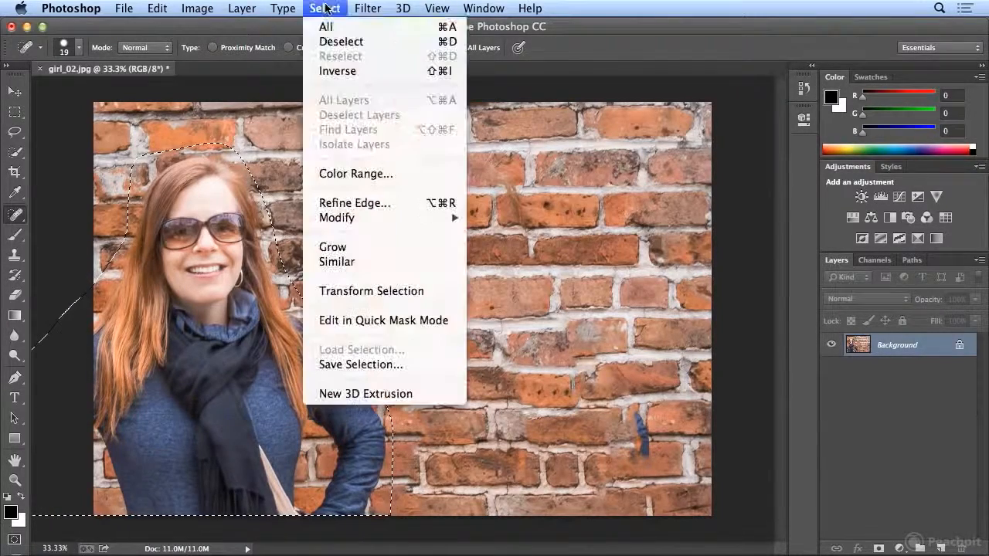
click(324, 42)
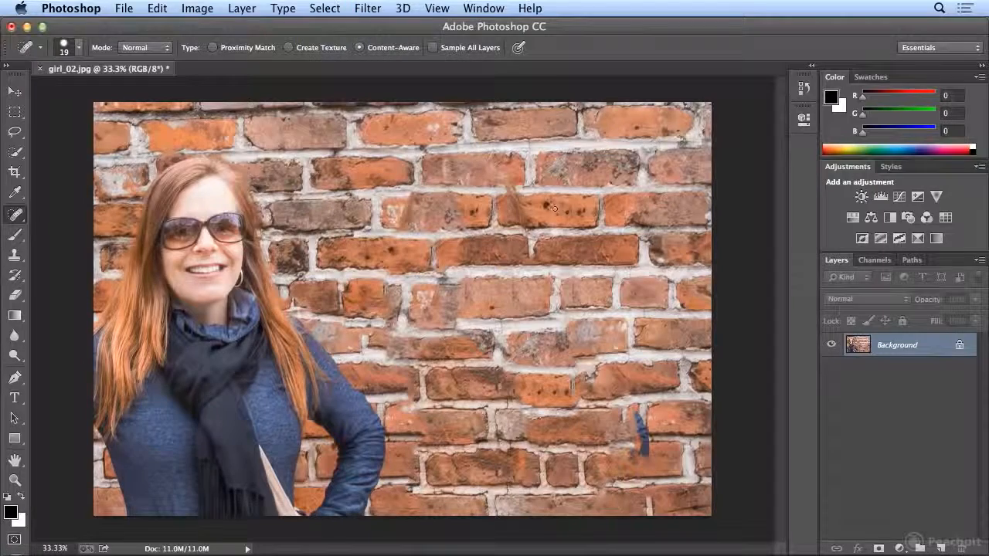
Set the brush size to 99 px and heal the leftover hair streak on the upper middle bricks
click(71, 49)
drag(42, 91, 98, 91)
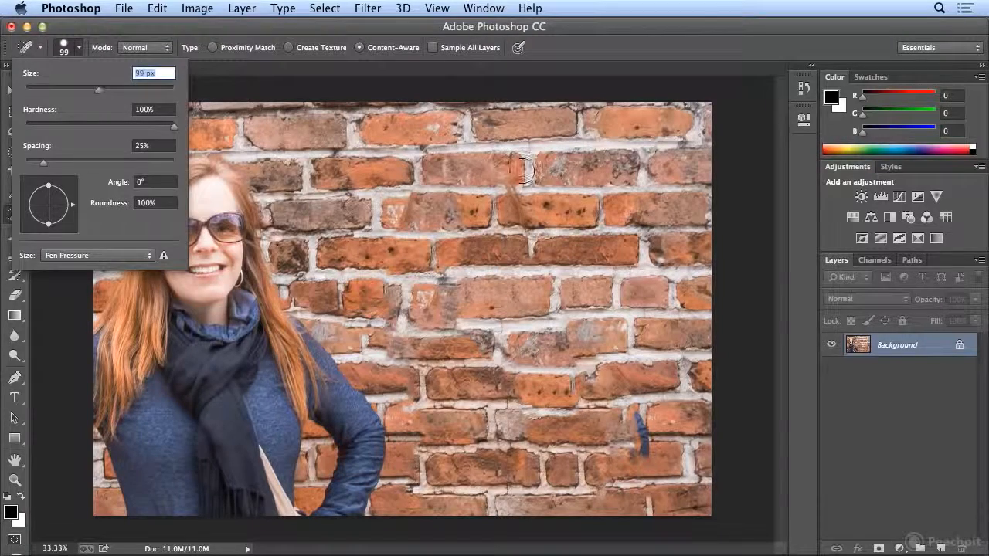
drag(484, 159, 530, 247)
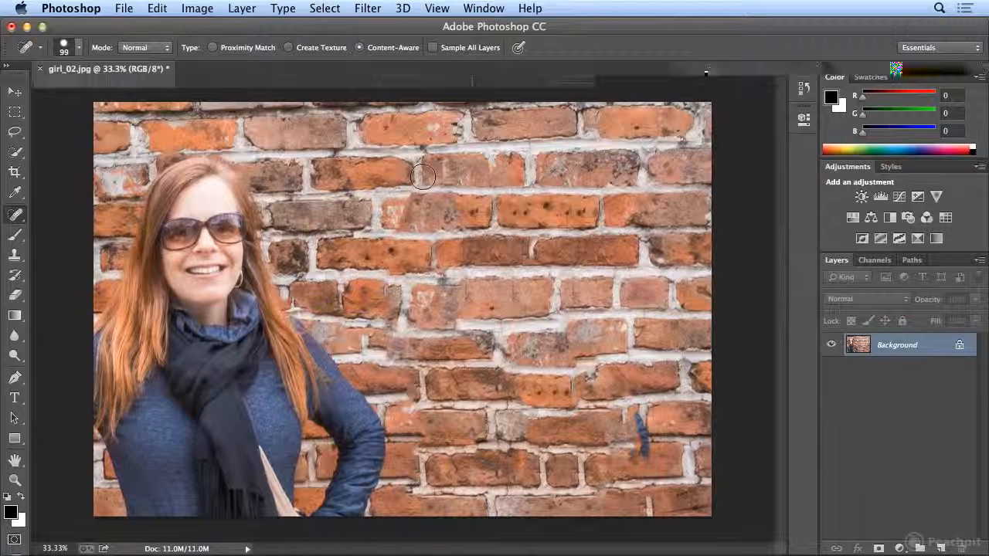
Try to heal the blue sleeve remnant on the lower right bricks with several overlapping strokes
drag(640, 420, 646, 453)
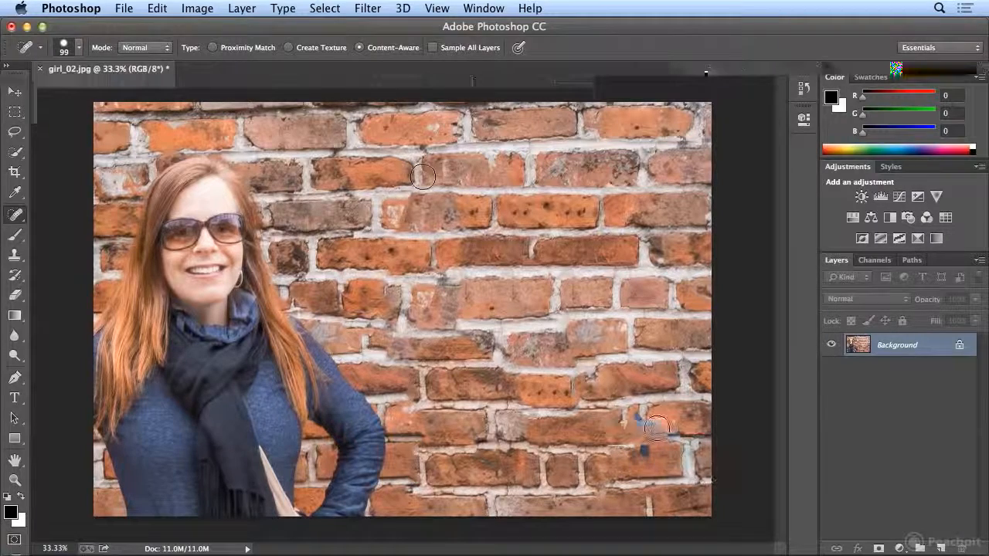
mouse_move(642, 474)
mouse_down()
mouse_move(638, 393)
mouse_move(591, 410)
mouse_move(676, 402)
mouse_up()
drag(608, 444, 707, 442)
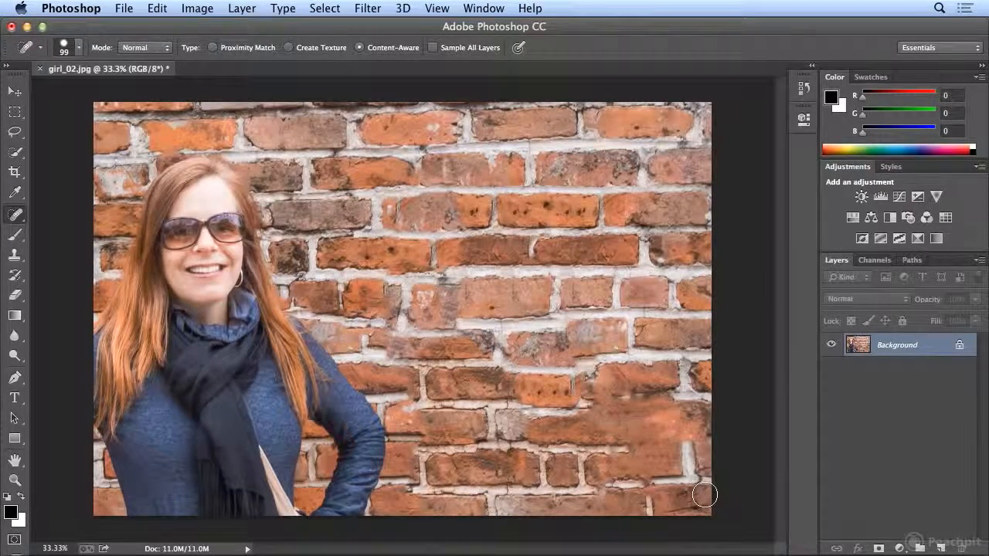
Step back through the healing strokes made over the blue sleeve remnant and the surrounding lower right bricks
click(157, 7)
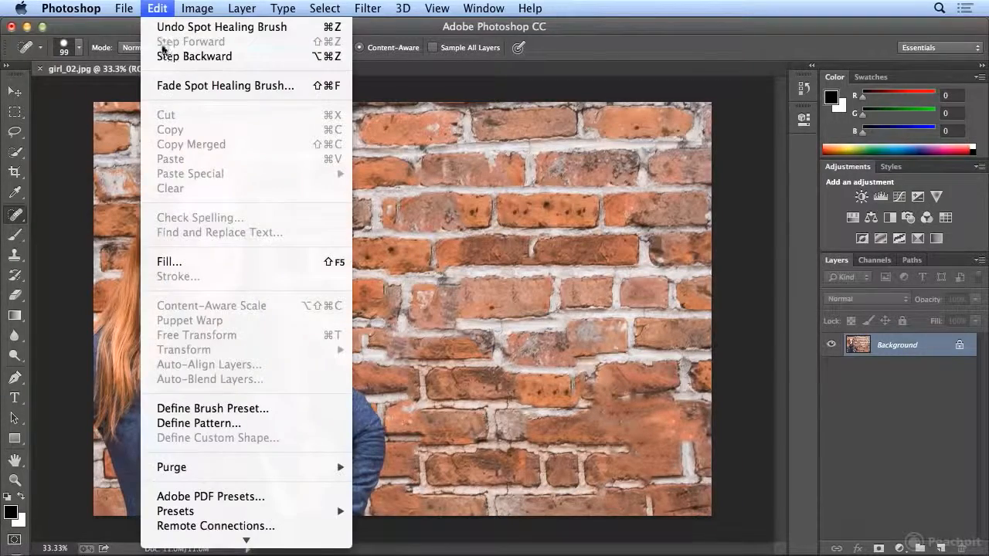
click(170, 56)
click(157, 7)
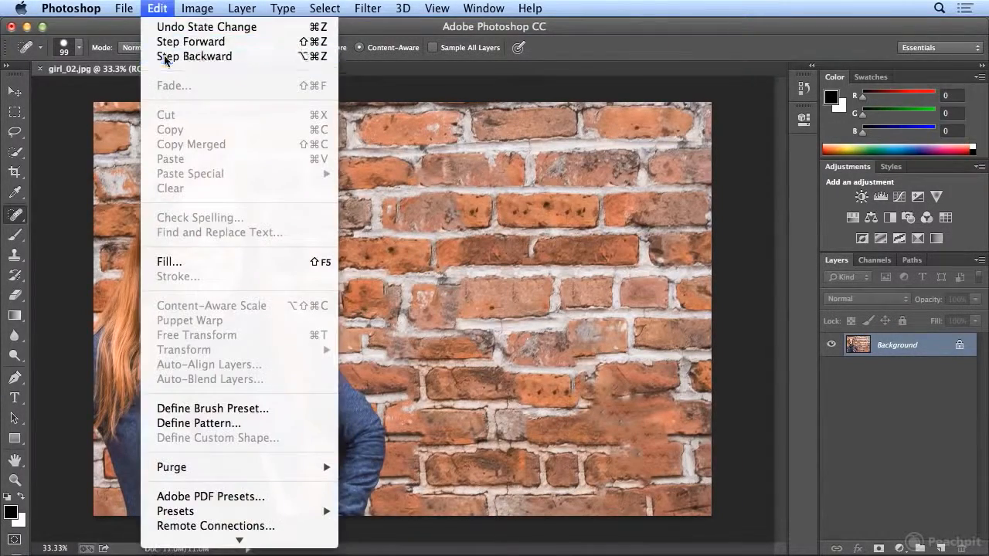
click(166, 57)
click(156, 8)
click(168, 60)
click(156, 8)
click(159, 56)
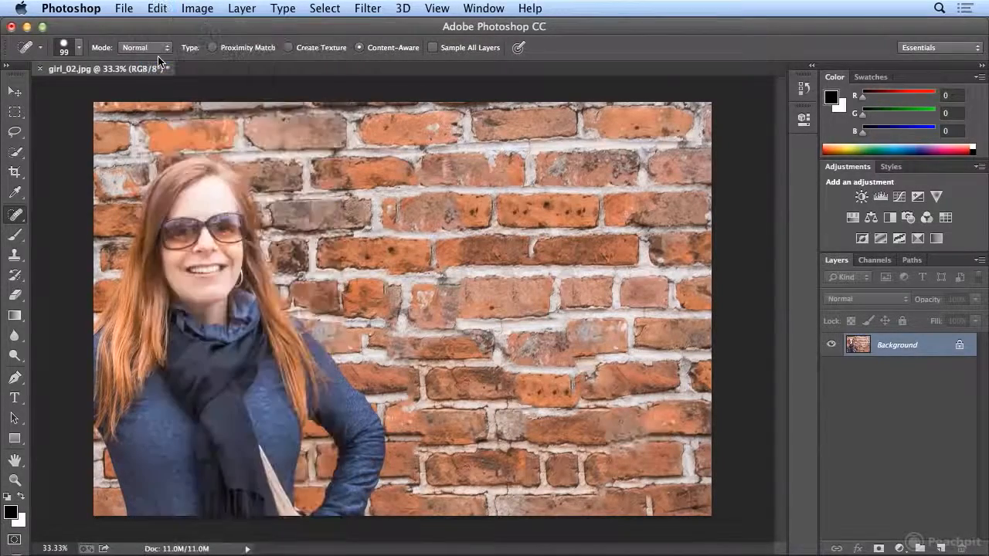
click(157, 7)
click(158, 56)
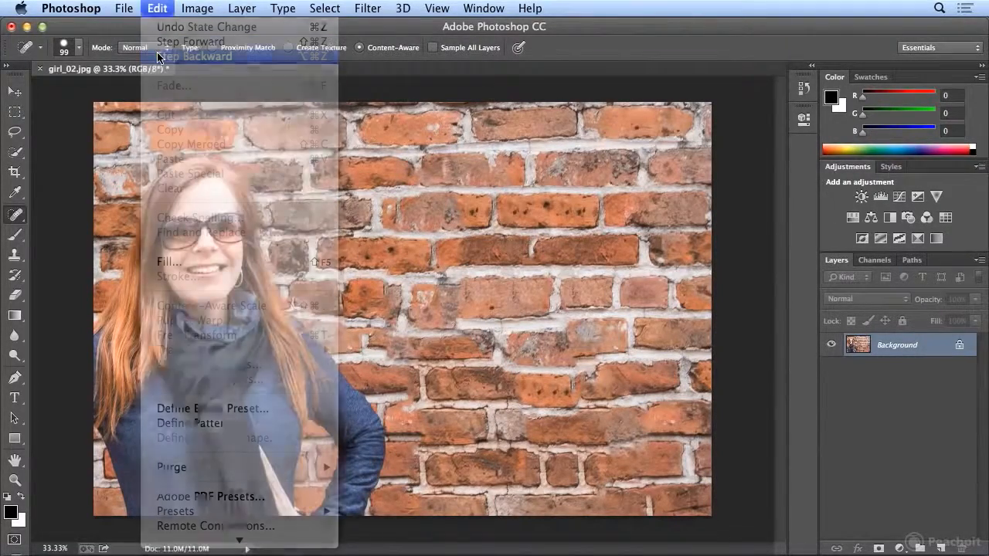
Try three separate short healing strokes over the blue sleeve remnant, undoing each one
mouse_move(643, 436)
mouse_down()
mouse_move(638, 411)
mouse_move(641, 440)
mouse_up()
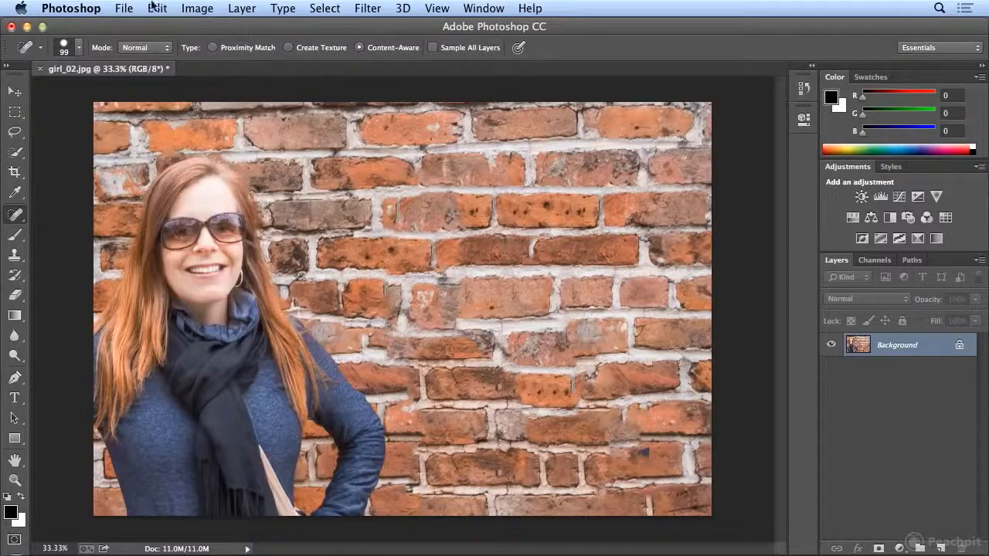
click(157, 8)
click(203, 55)
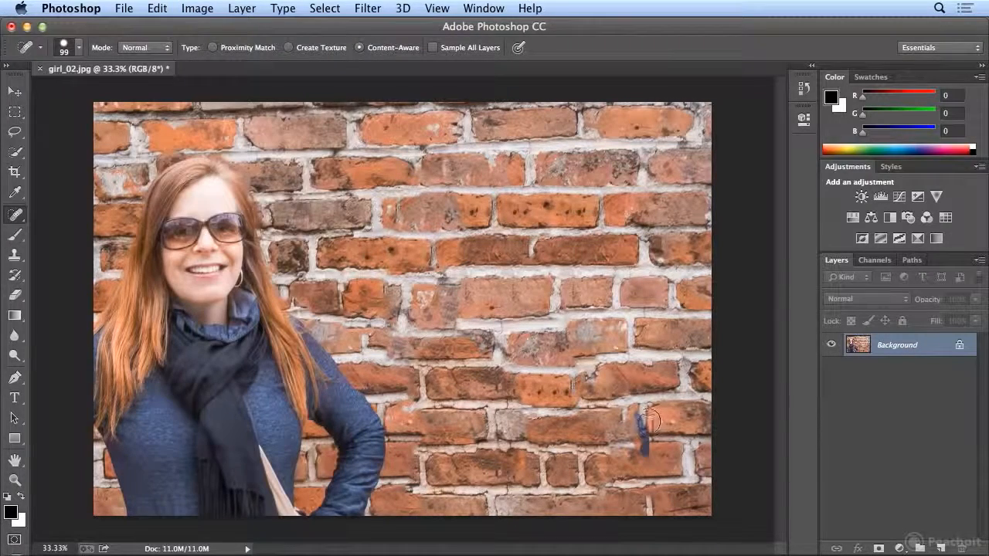
drag(644, 430, 642, 404)
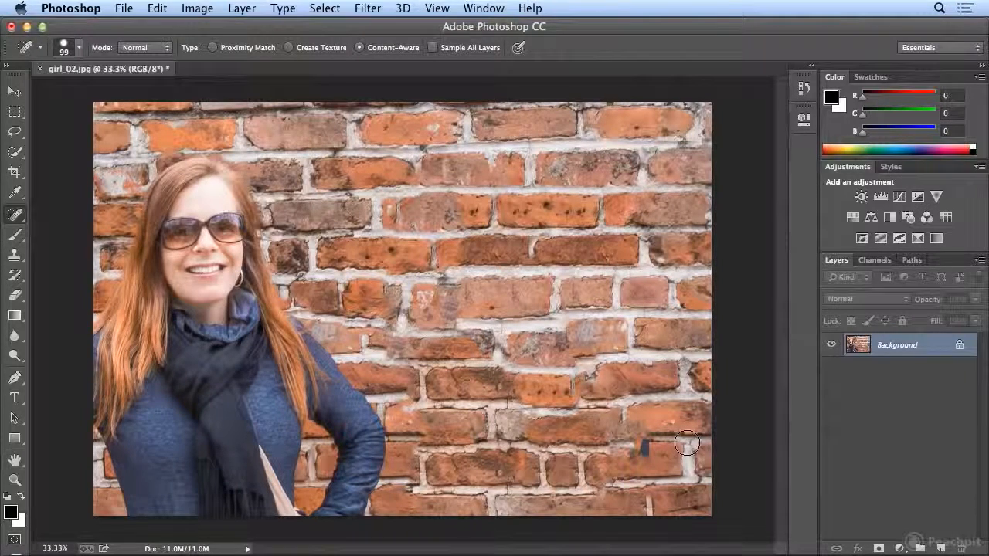
click(156, 9)
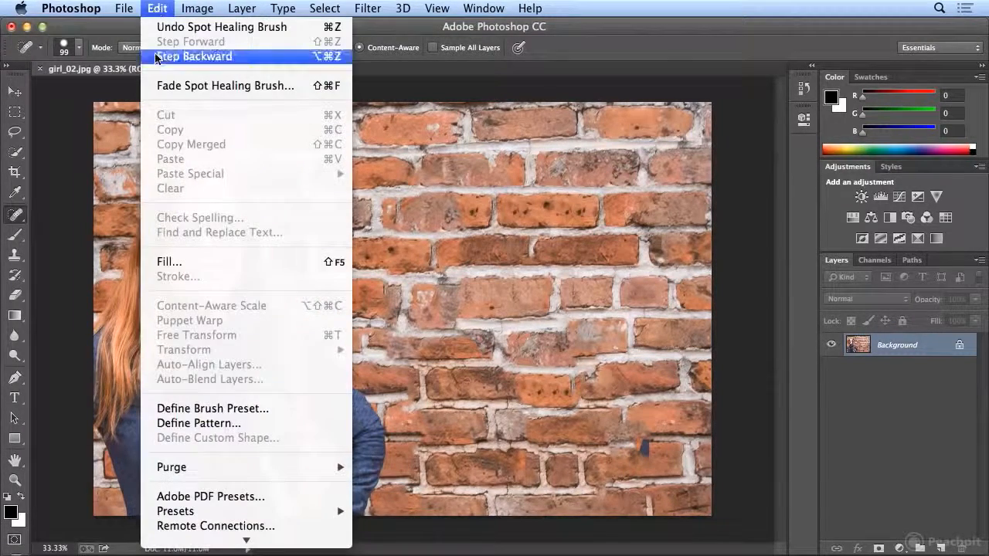
click(182, 56)
mouse_move(657, 439)
mouse_down()
mouse_move(646, 421)
mouse_move(637, 450)
mouse_up()
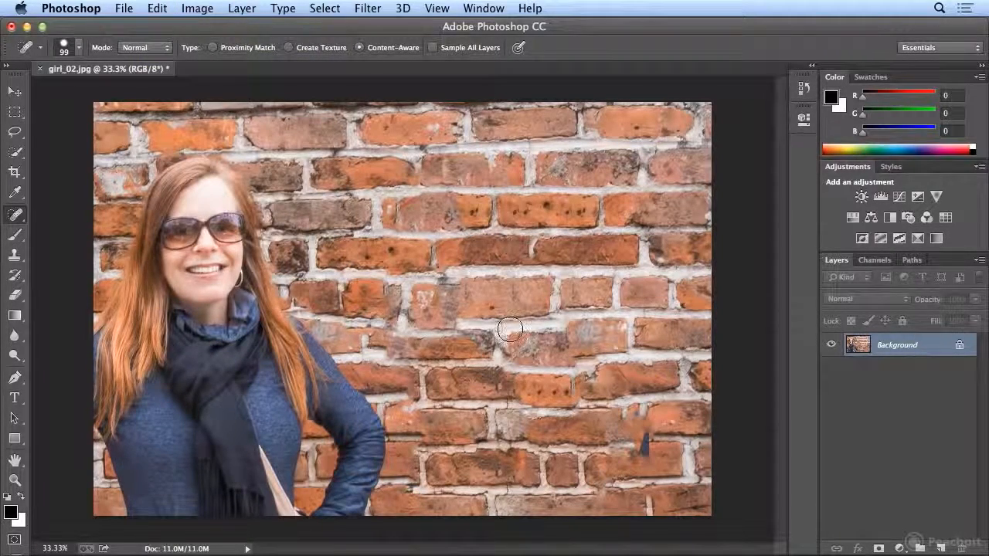
key(super+z)
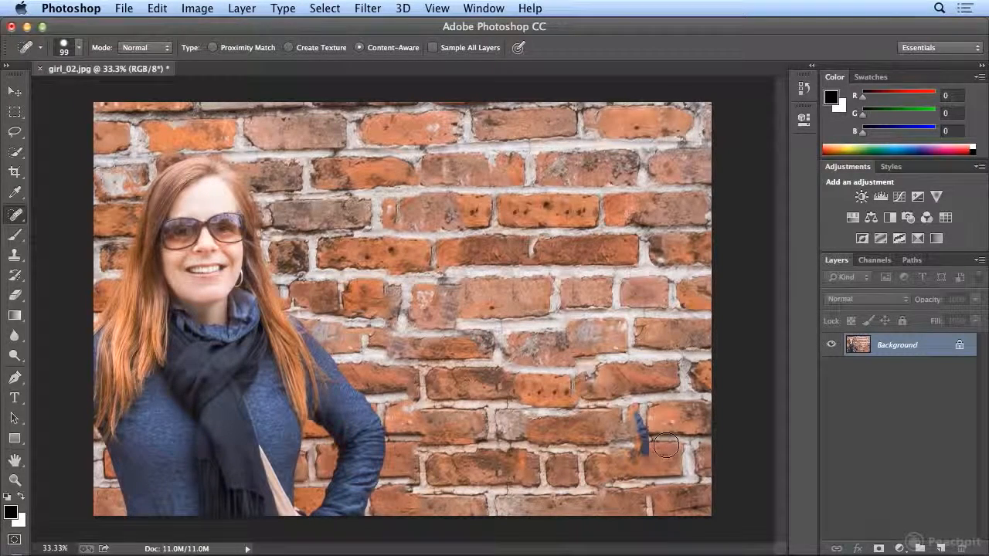
Set the brush size to 123 px and heal the blue sleeve remnant and the dark brick patch at the photo's right edge
click(78, 47)
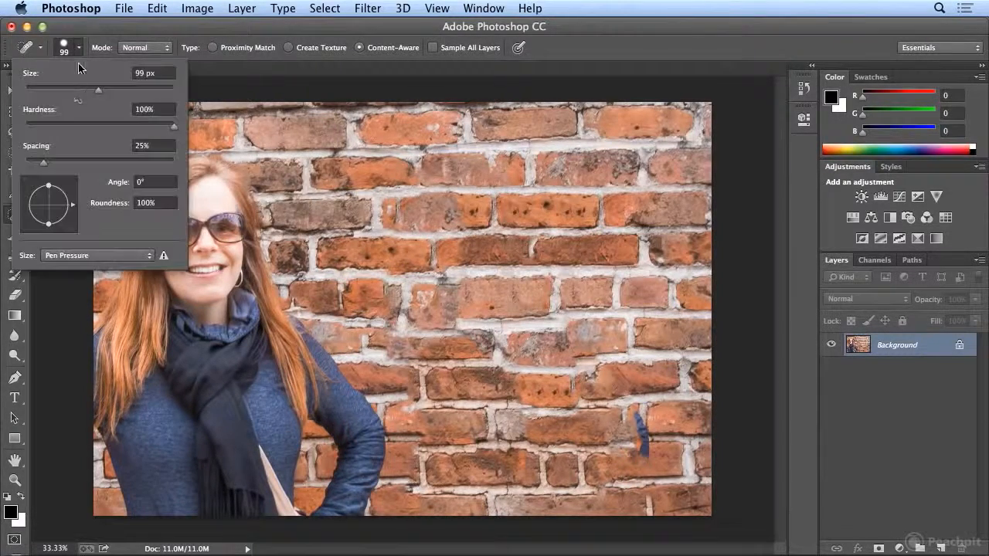
drag(99, 91, 111, 90)
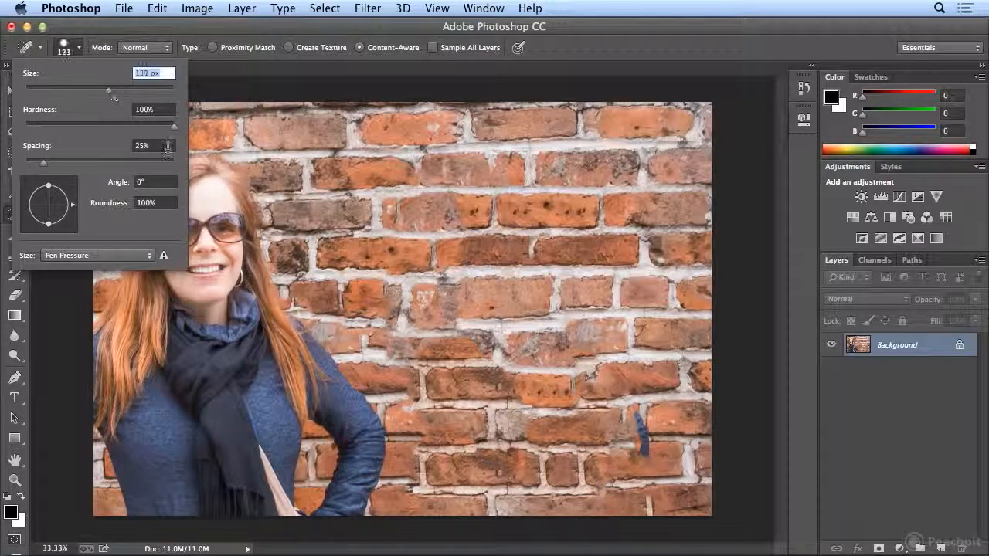
mouse_move(657, 448)
mouse_down()
mouse_move(625, 449)
mouse_move(645, 466)
mouse_move(640, 415)
mouse_move(645, 450)
mouse_up()
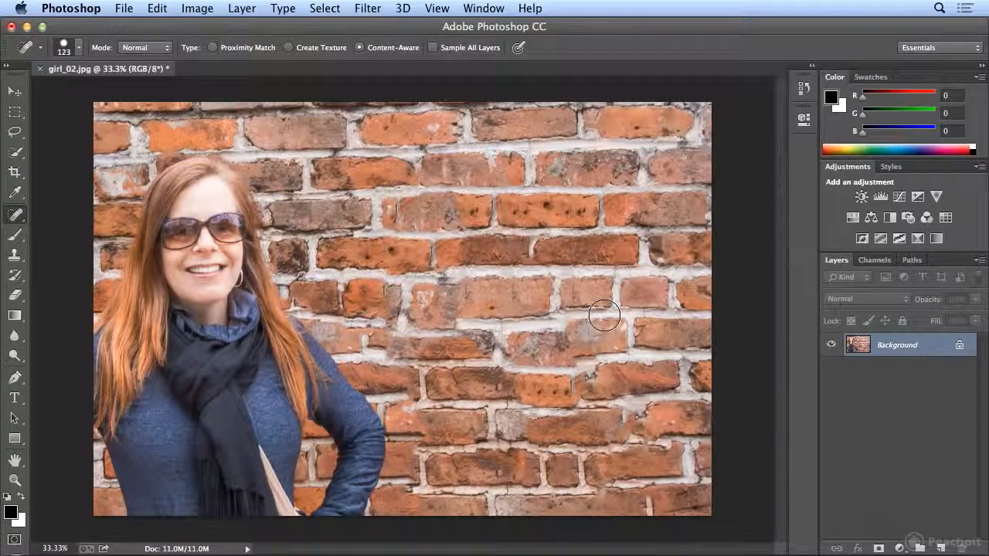
mouse_move(699, 245)
mouse_down()
mouse_move(665, 246)
mouse_move(709, 245)
mouse_up()
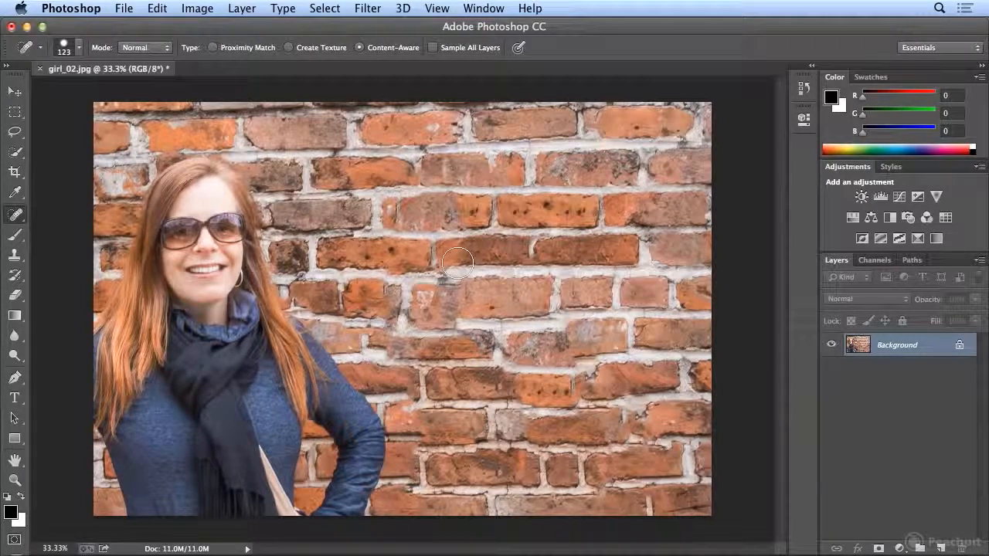
click(18, 219)
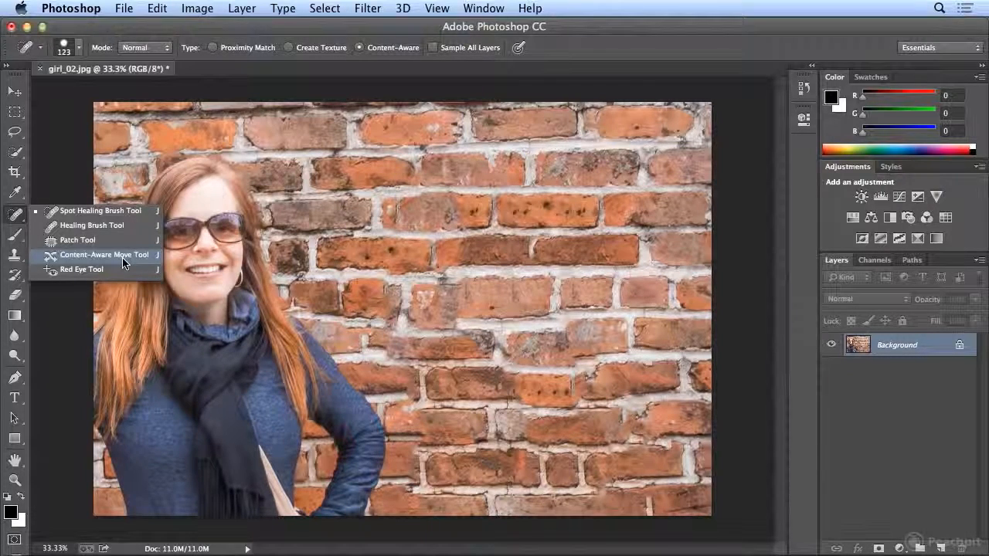
click(16, 214)
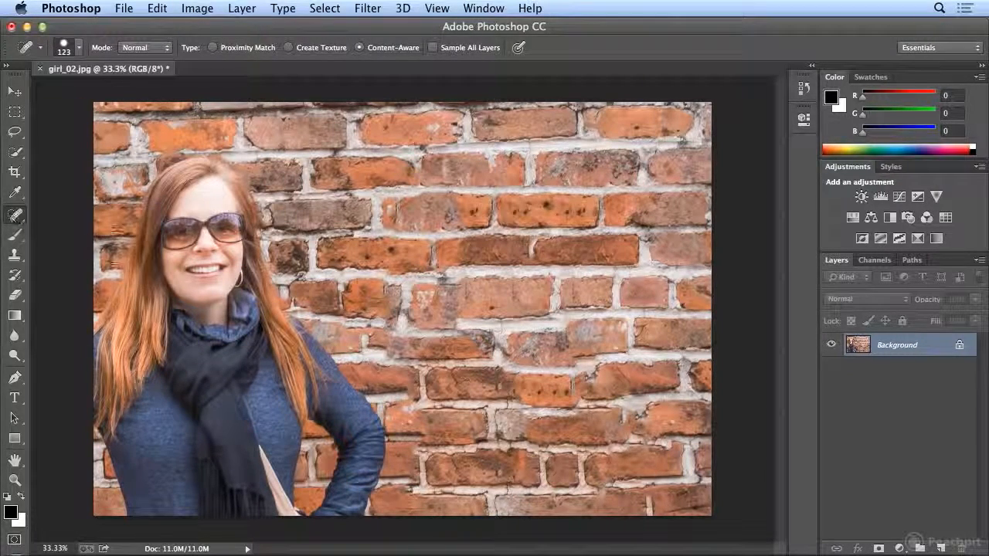